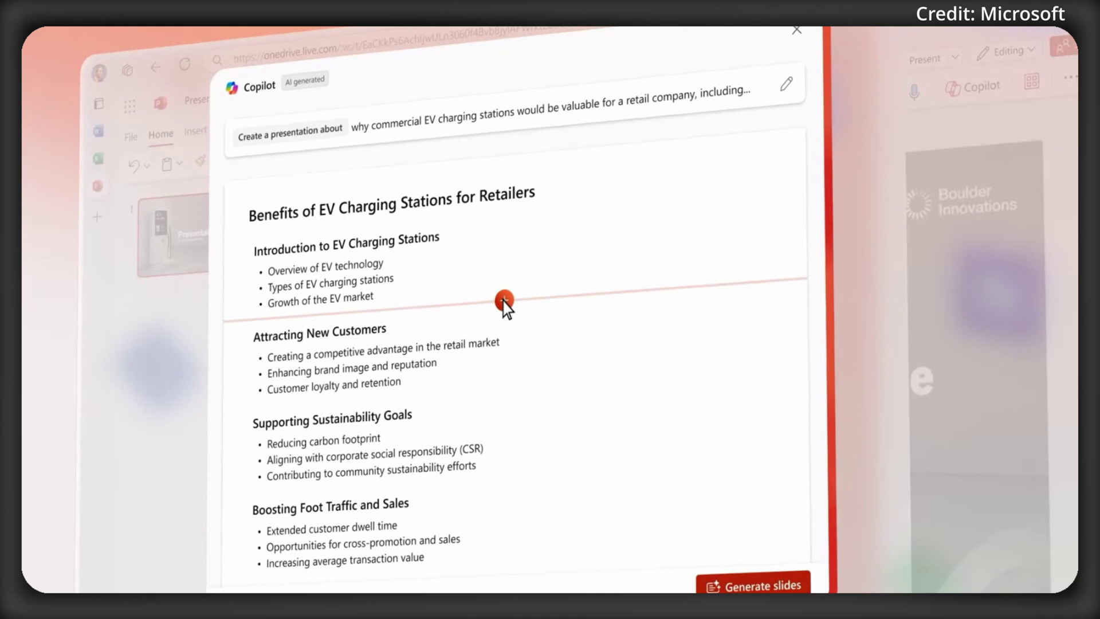
- Open the 'Add a topic about' box between topics in the EV charging stations outline
click(504, 304)
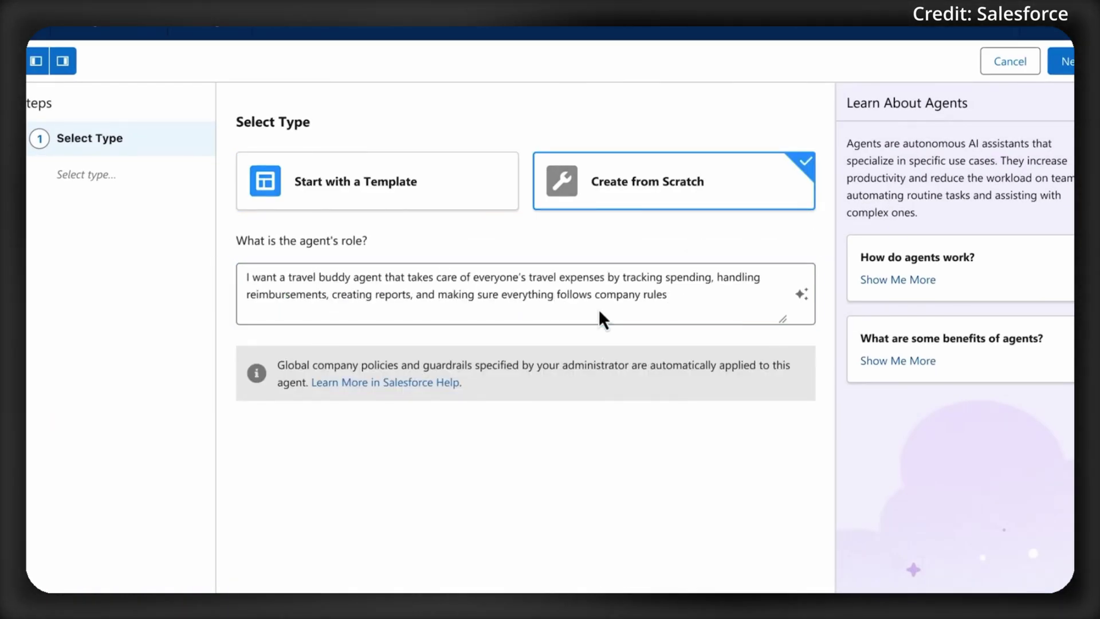
- Create the Travel Expense Agent, reviewing the Expense Approval topic's actions, instructions and channel settings
click(1066, 62)
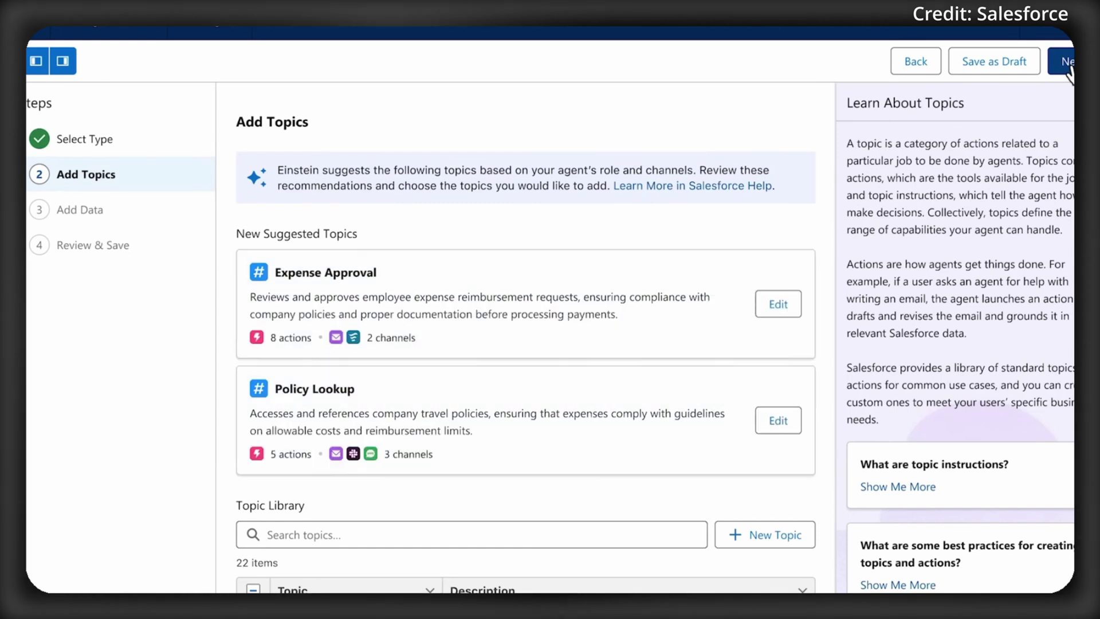
click(778, 305)
scroll(823, 189, down, 3)
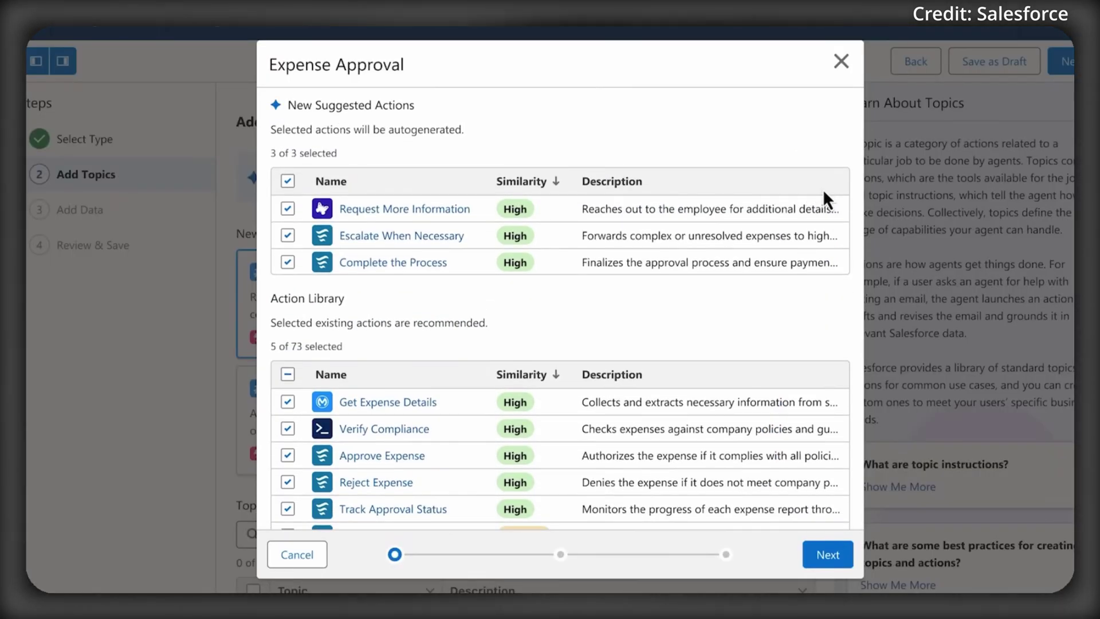
click(812, 564)
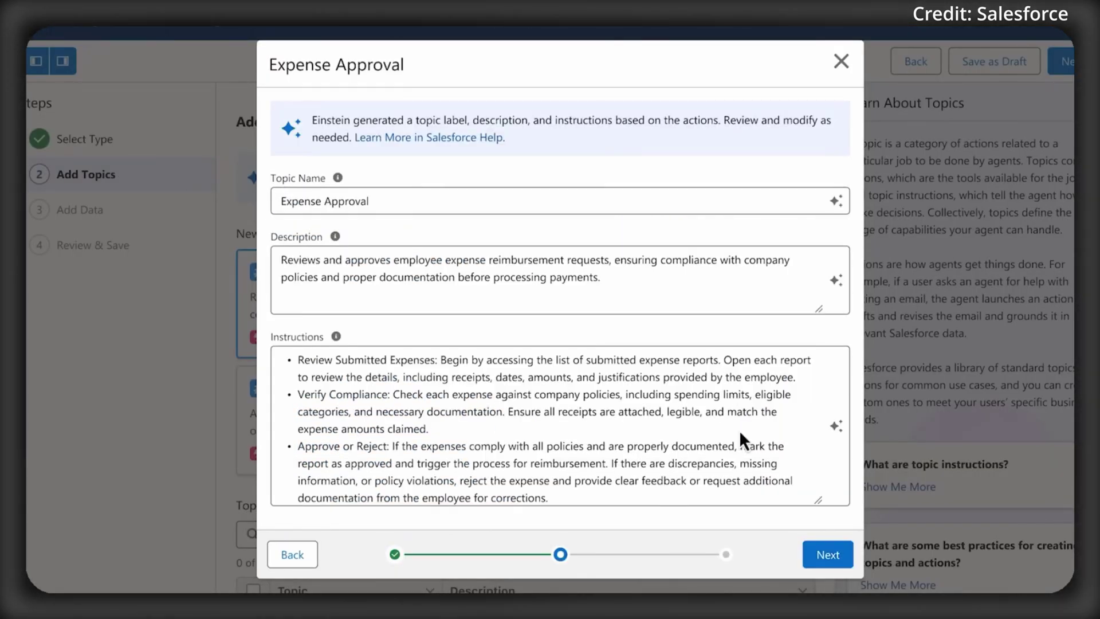
click(825, 555)
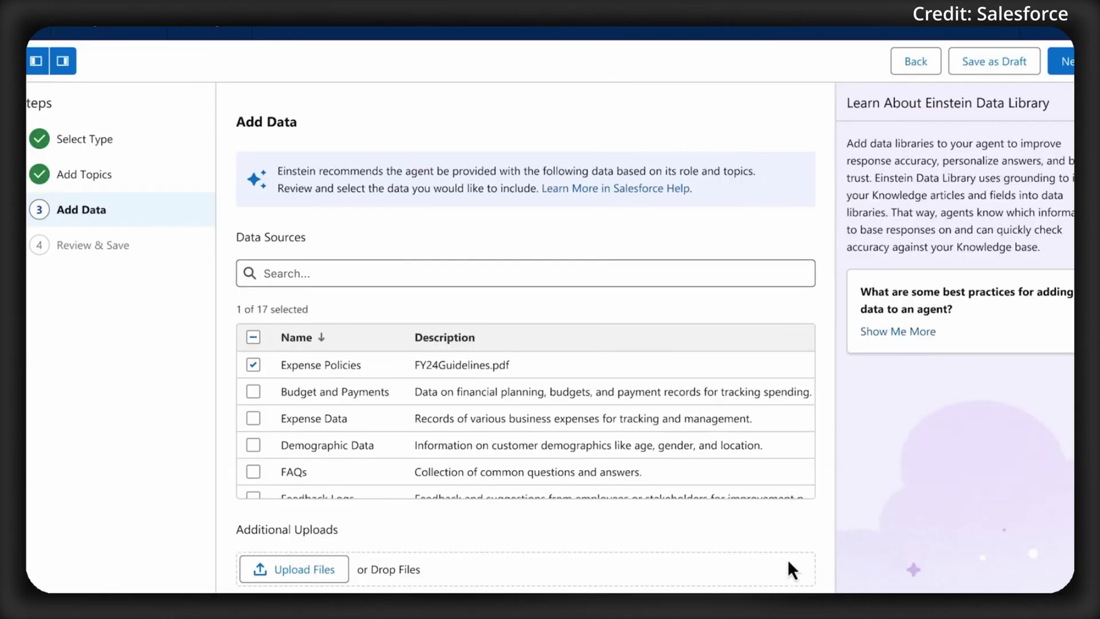
click(1070, 69)
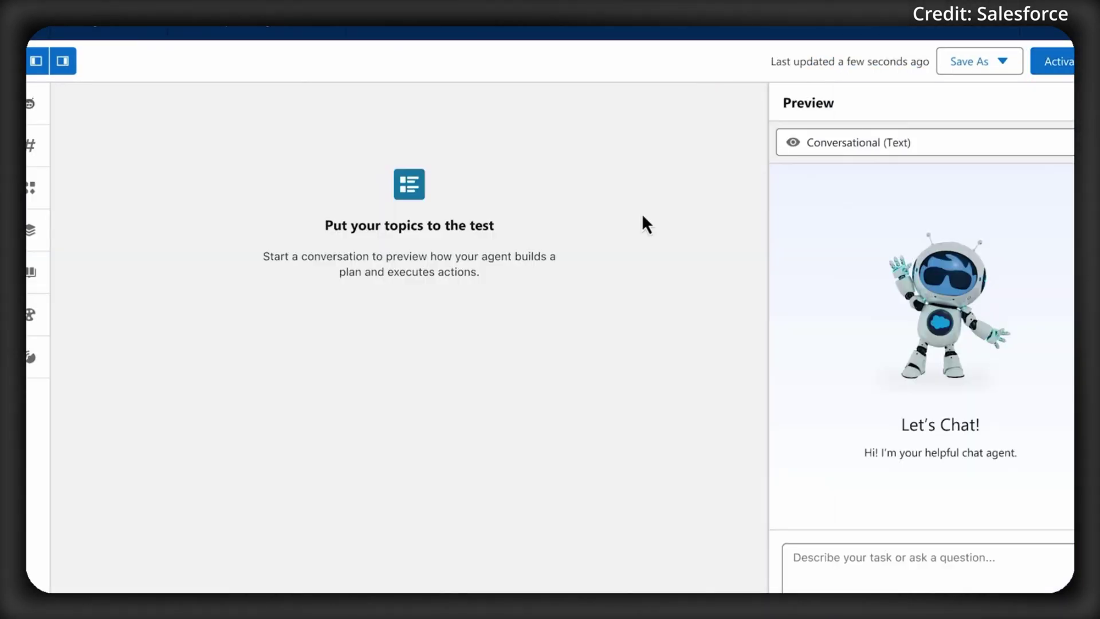
click(33, 231)
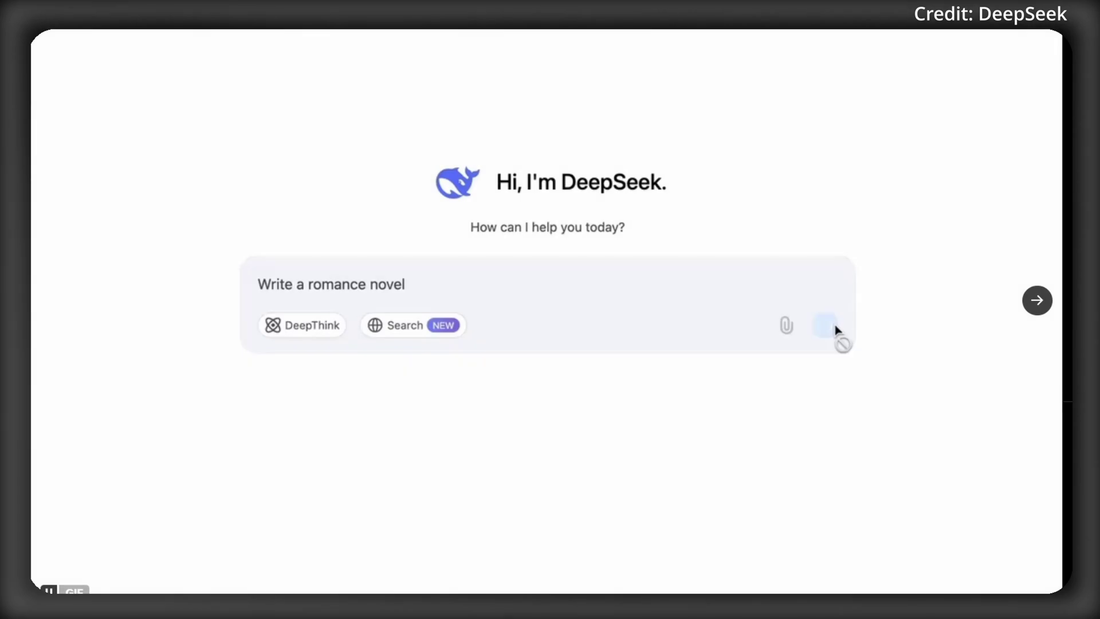
- Submit the typed prompt from the chat page to the assistant
click(826, 326)
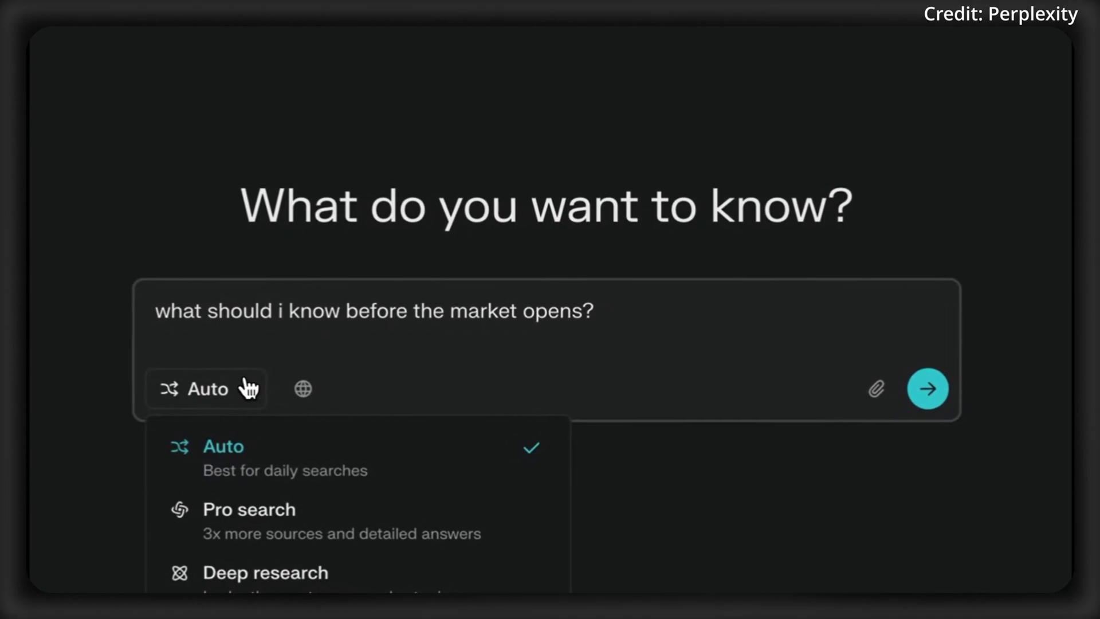
- Switch Perplexity's search mode to Deep research for the market-opening question
click(248, 577)
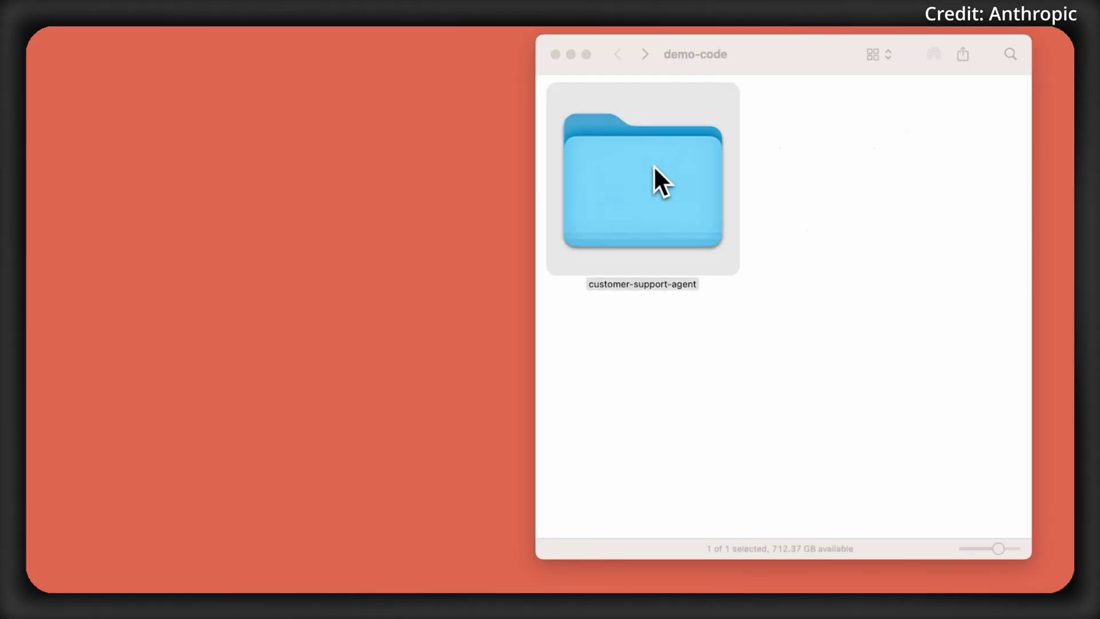
- Run 'claude' in a new Terminal window opened on the customer-support-agent folder
double_click(654, 166)
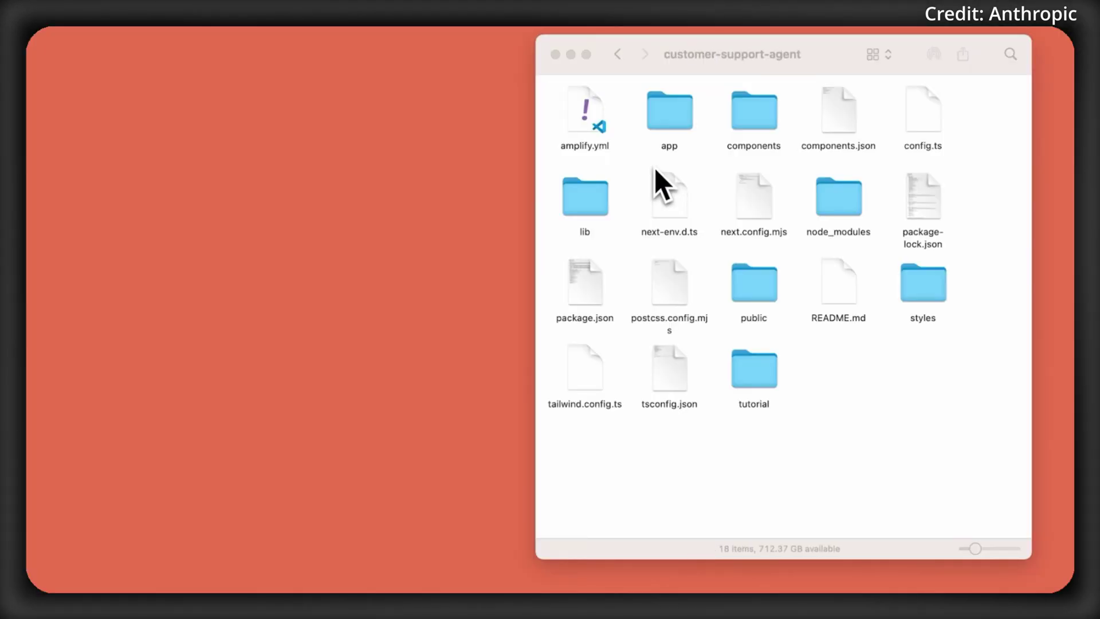
click(618, 55)
right_click(637, 202)
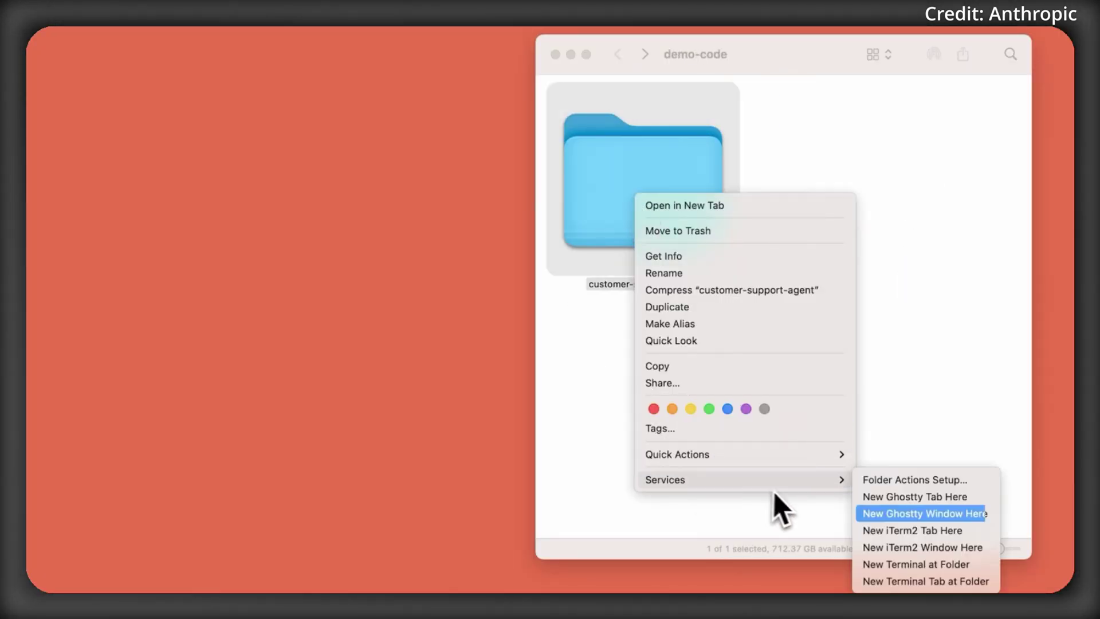
click(896, 551)
text(clau)
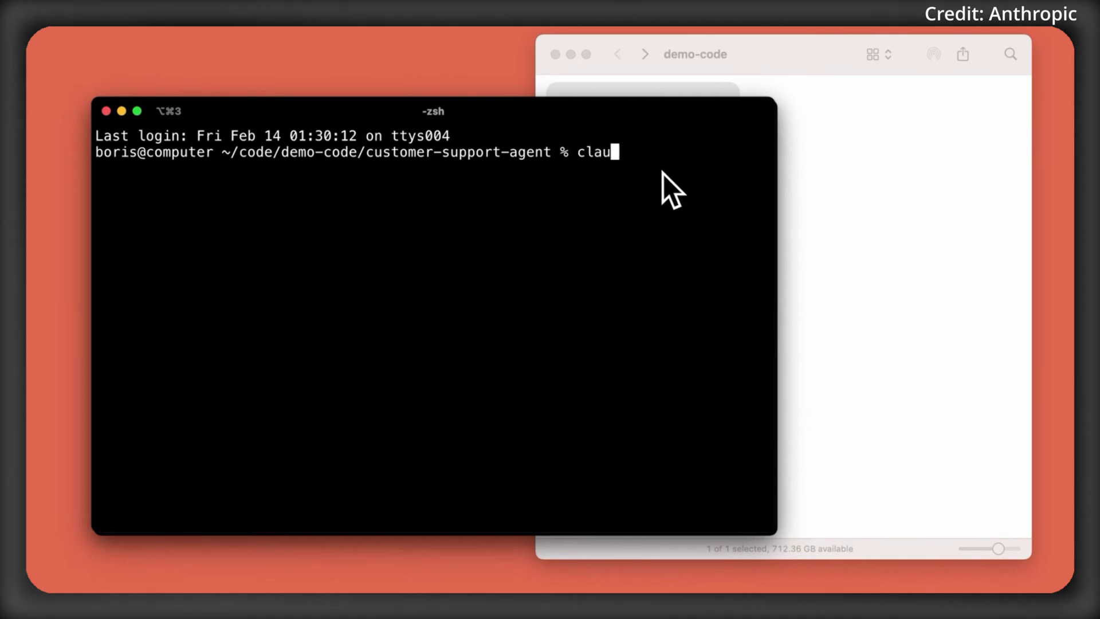
text(de)
key(Return)
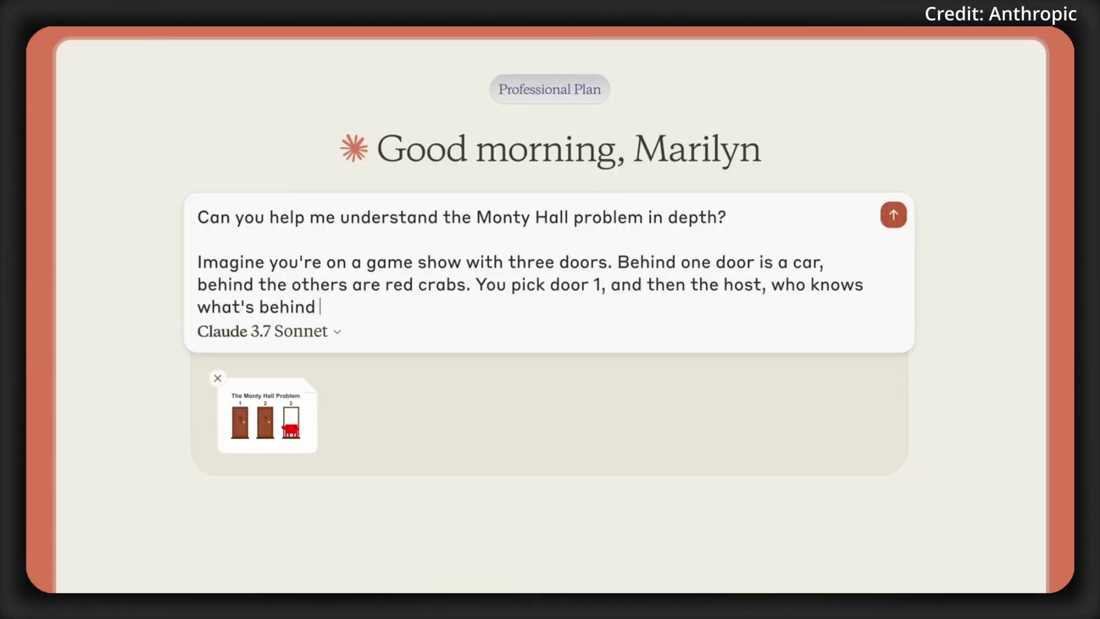
- Open the Claude model list, then select Claude's thinking text down to item 5
click(312, 307)
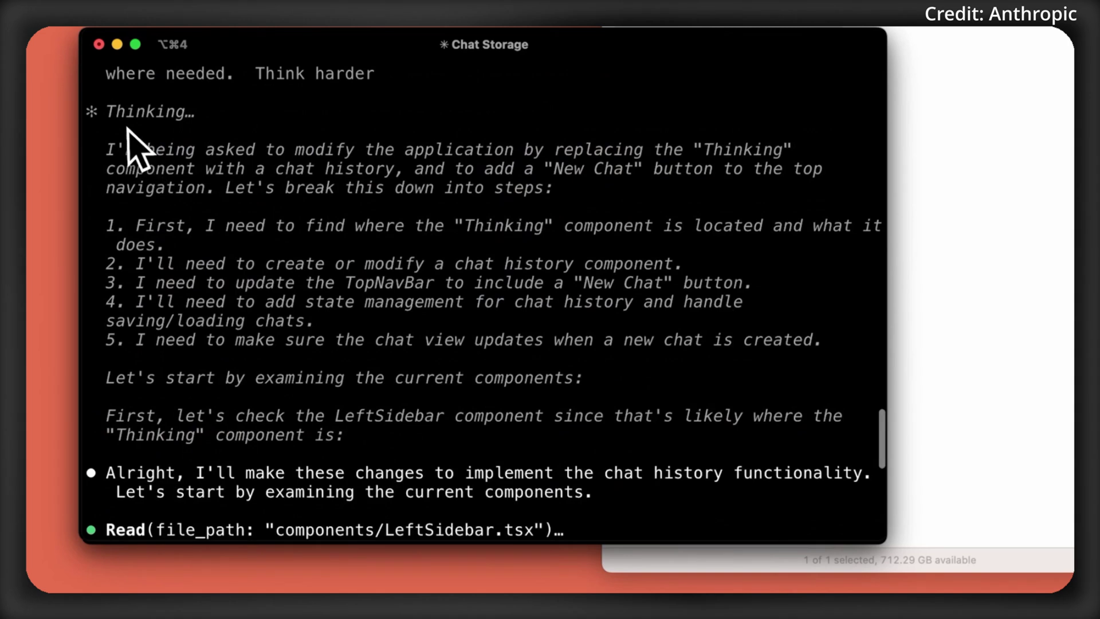
drag(129, 129, 468, 348)
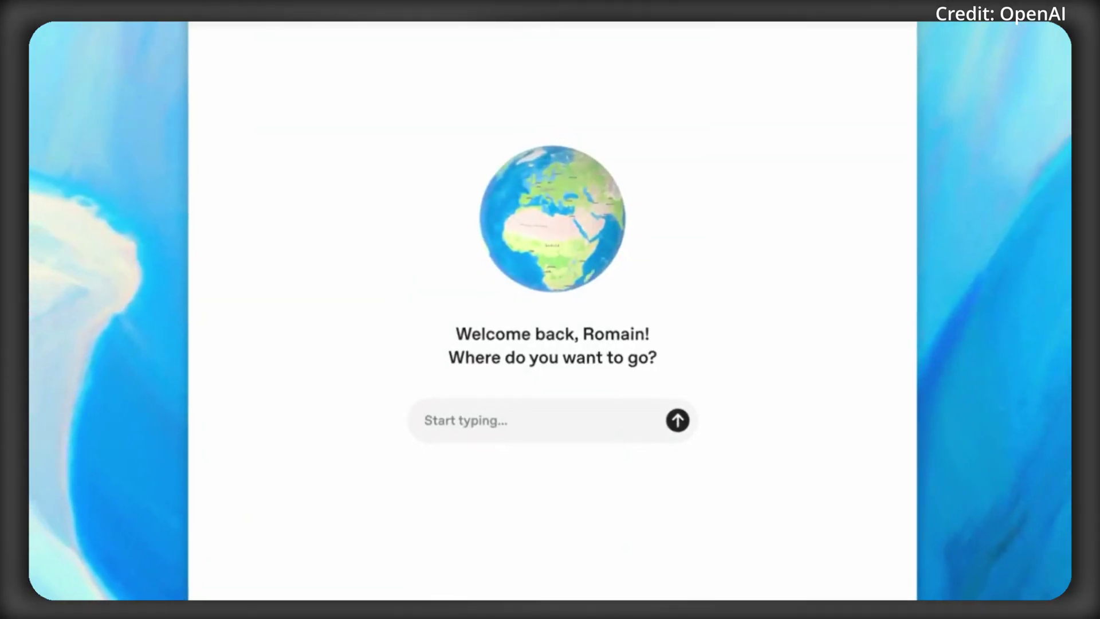
text(Plan a trip to Scotland in May)
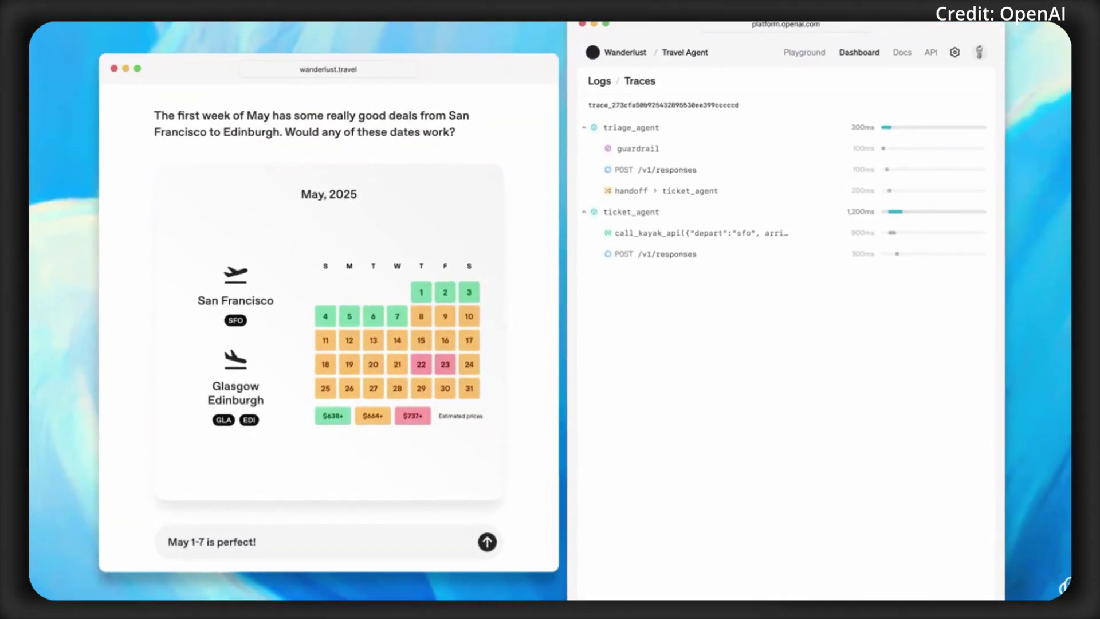
- Confirm May 1–7 as the Scotland trip dates with the reply 'May 1-7 is perfect!'
key(Return)
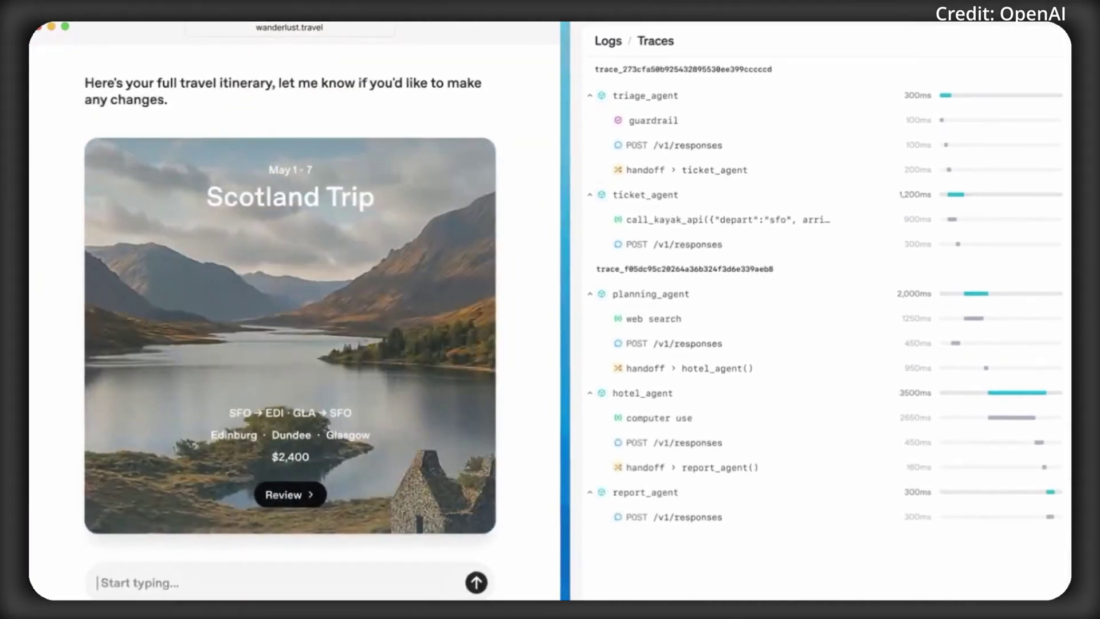
text(Looks great, can you book the flights and hotels?)
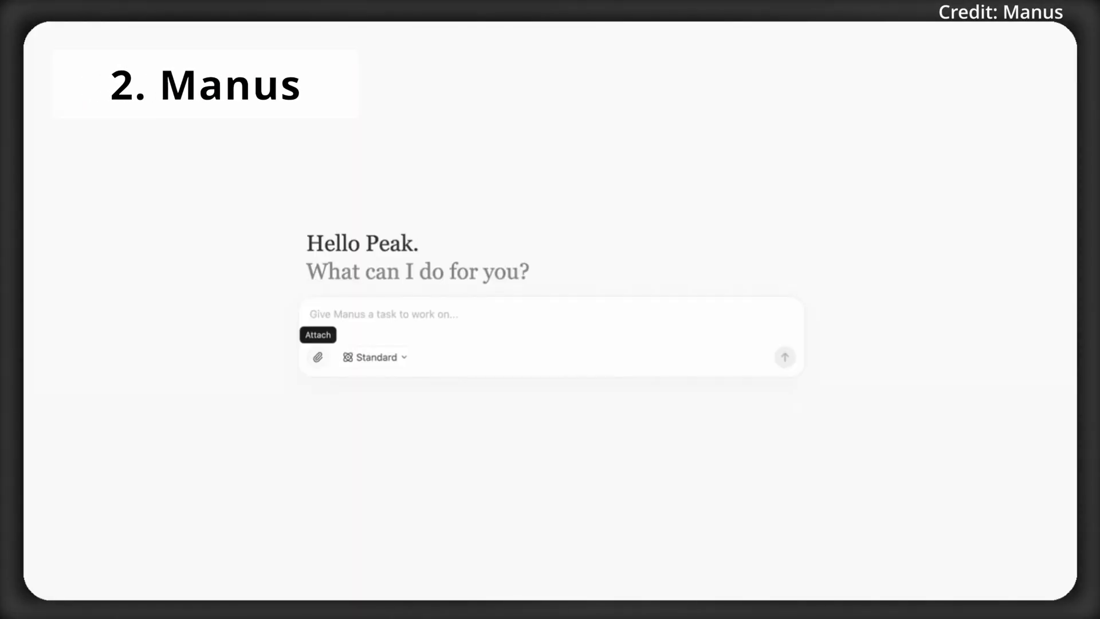
- Attach resumes_1_to_10.zip and submit the RL engineer candidate-ranking task
click(317, 357)
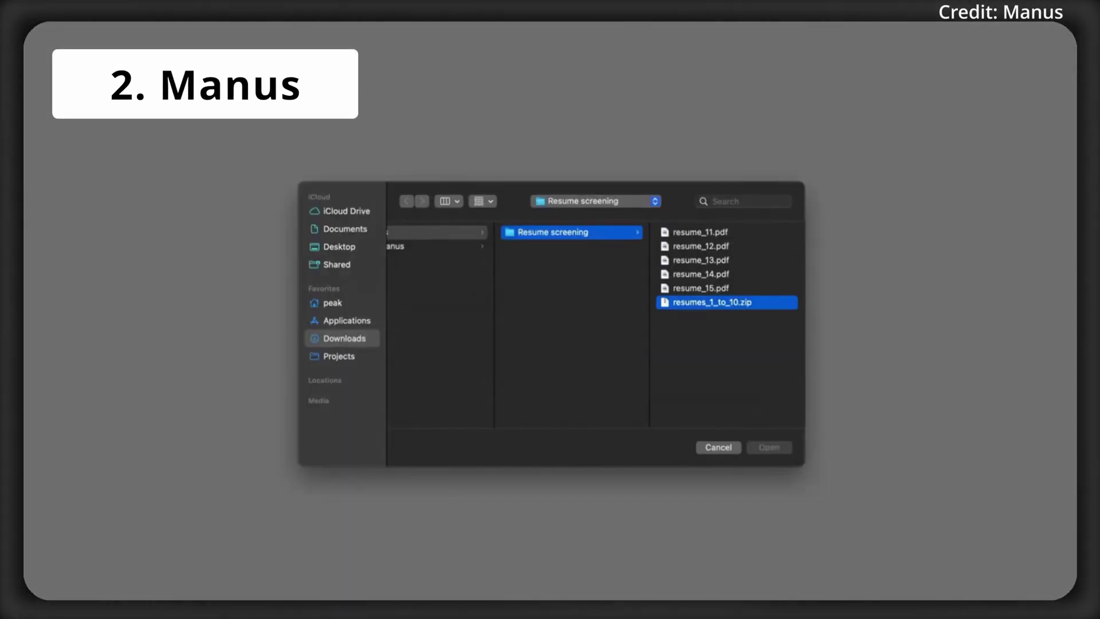
key(Return)
text(I am recruiting a reinforcement learning algorithm engineer. Please carefully read each candidate's resume, then organize the information, paying special attention to the candidates' past project experience, and rank candidates based on their RL expertise.)
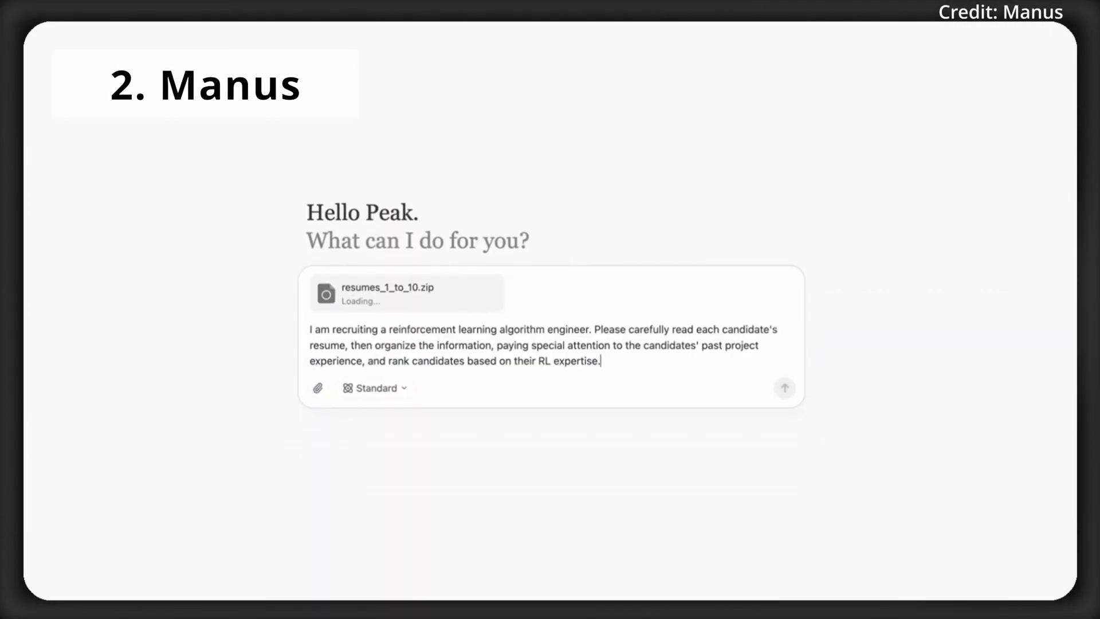
key(Return)
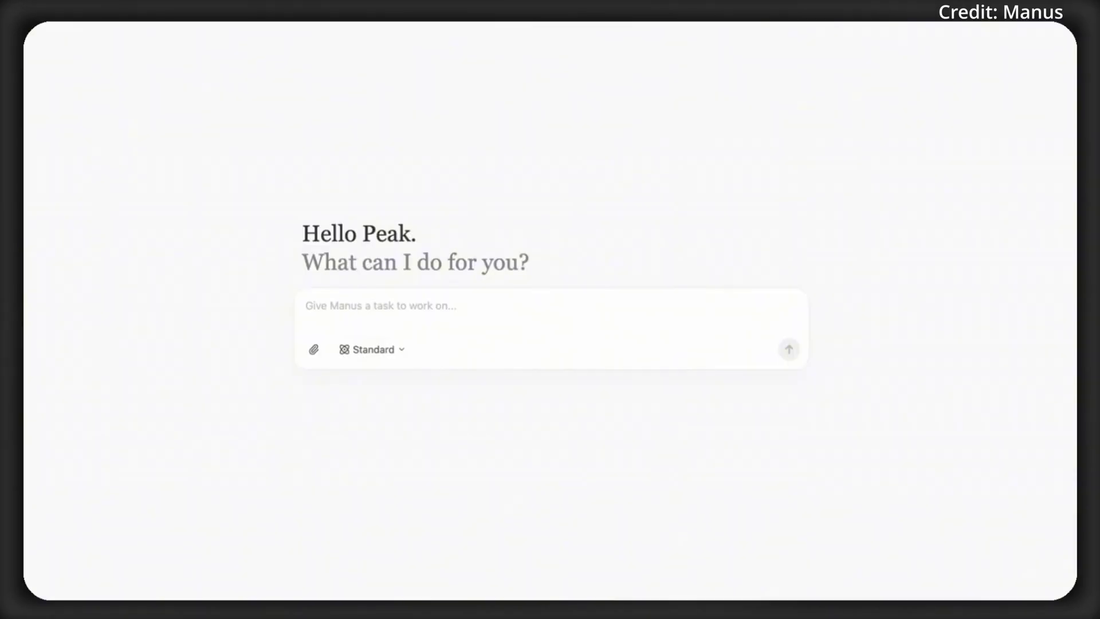
- Submit the three-year NVDA, MRVL and TSM stock correlation request
key(Return)
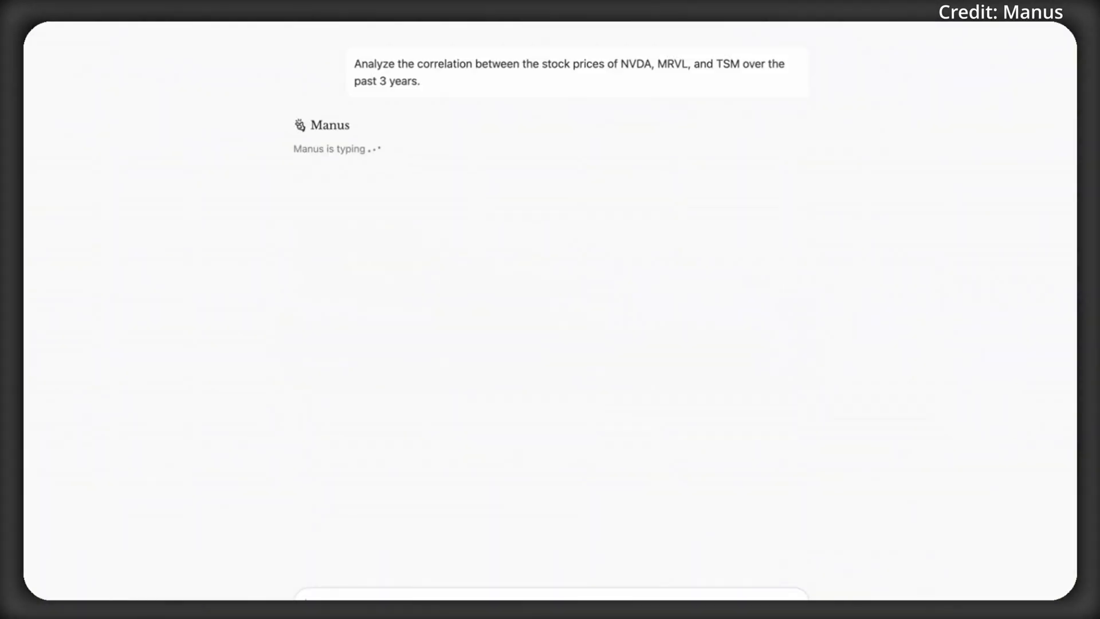